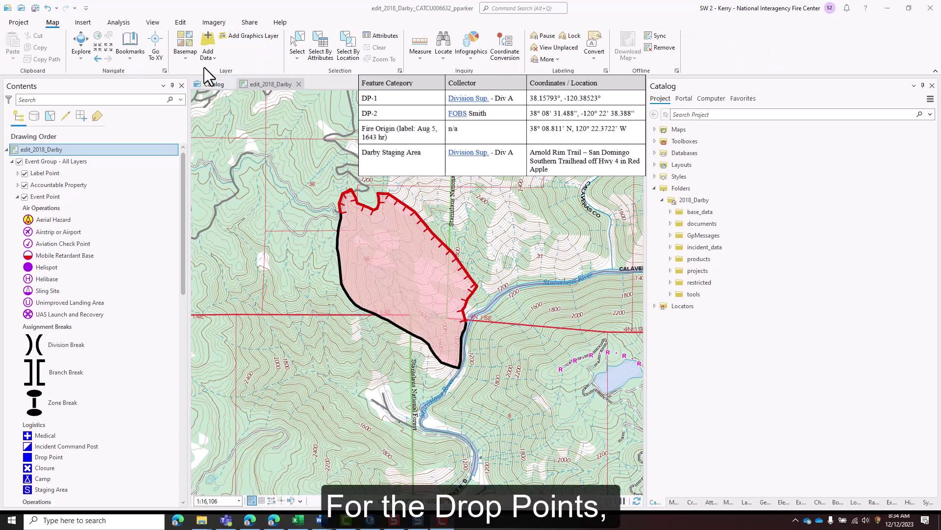
# - Open Create Features on the Edit tab and select the Event Point Drop Point template
pyautogui.click(181, 23)
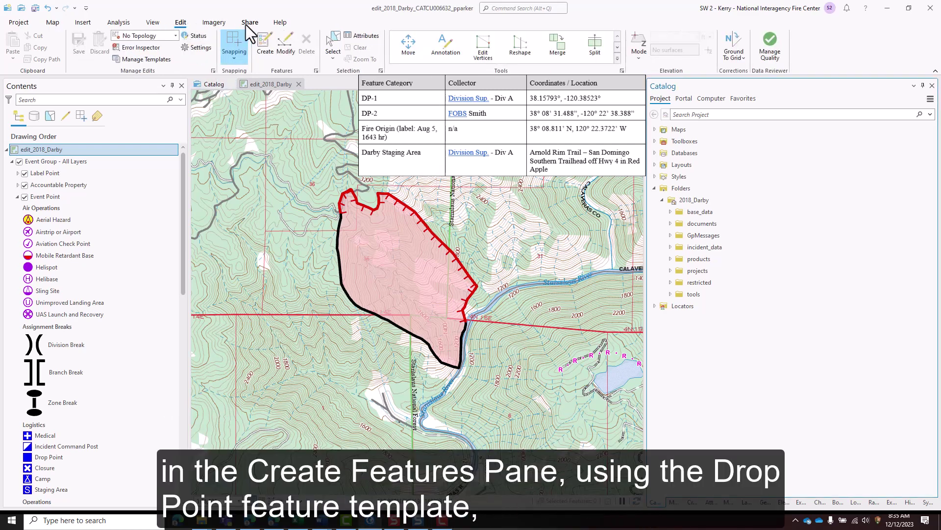
pyautogui.click(263, 45)
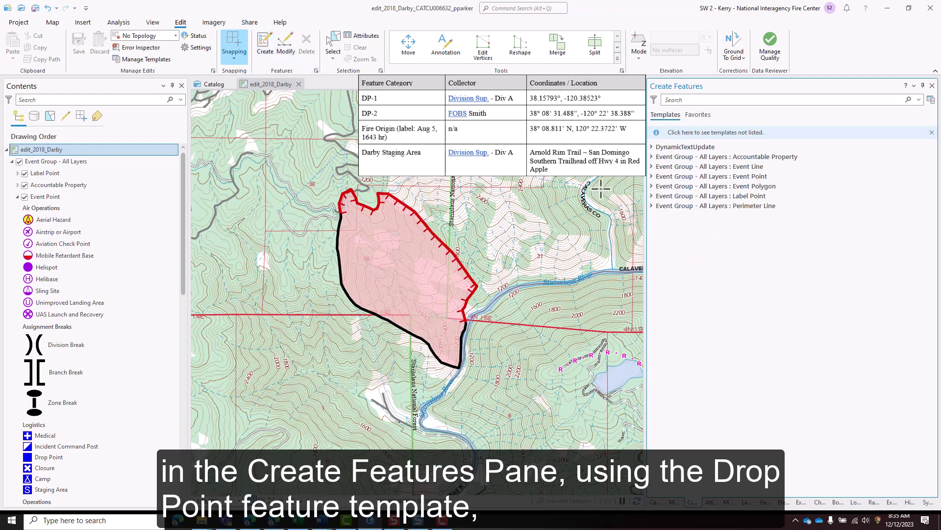
pyautogui.click(653, 177)
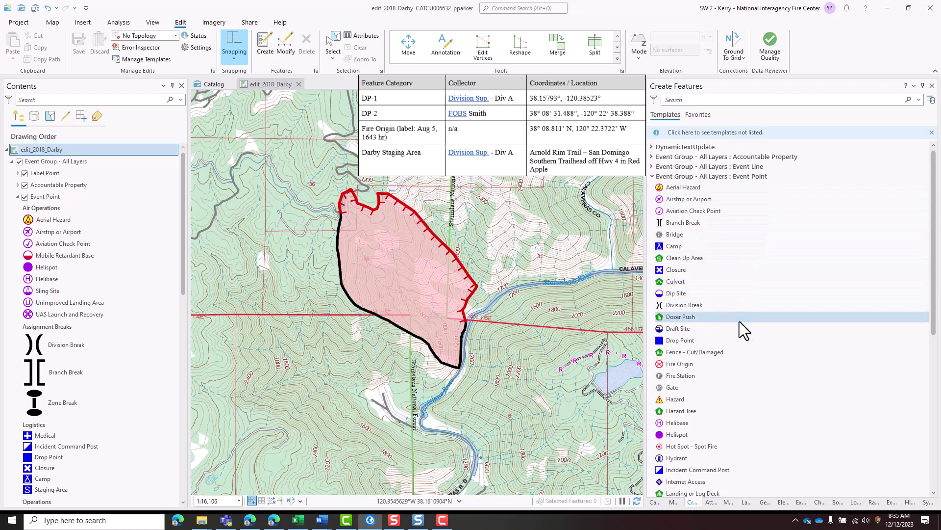
pyautogui.click(739, 338)
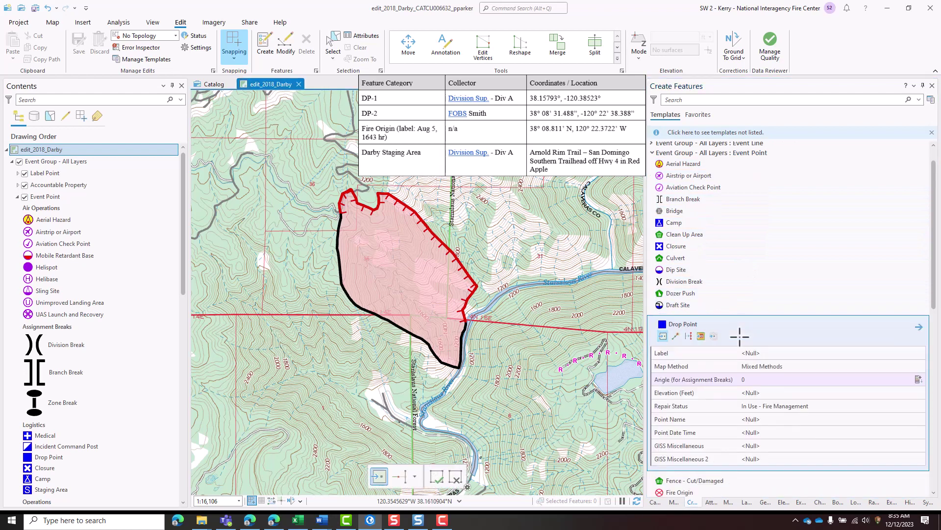
# - Set the Drop Point's Label to 1 and Map Method to GPS-Unknown Travel Method
pyautogui.click(801, 353)
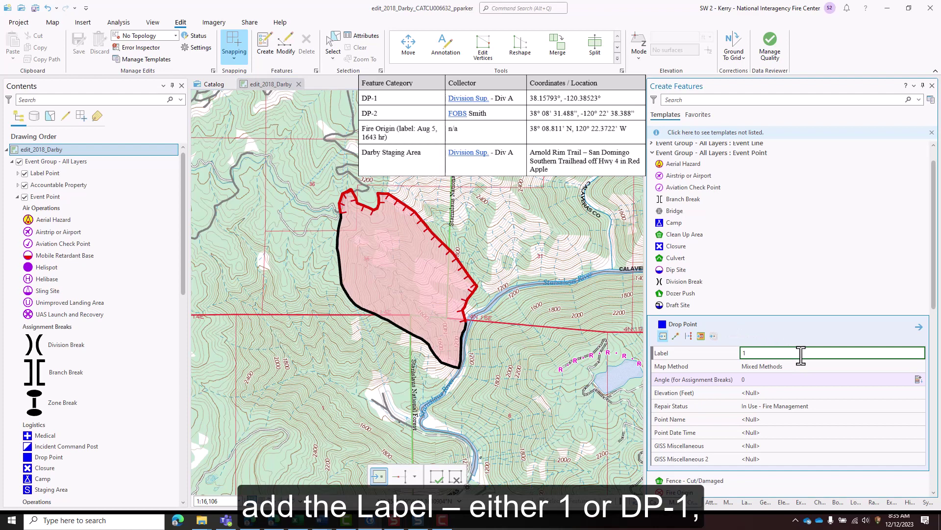
pyautogui.click(796, 366)
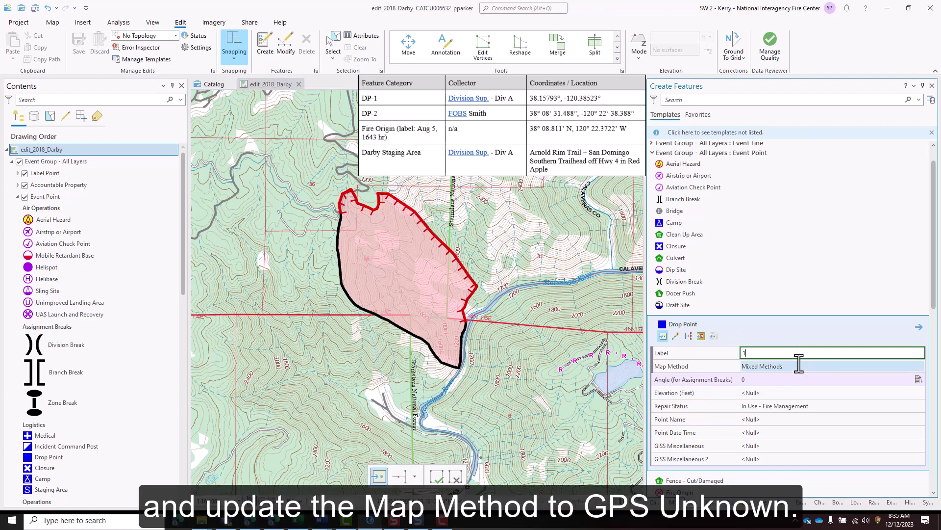
pyautogui.click(796, 367)
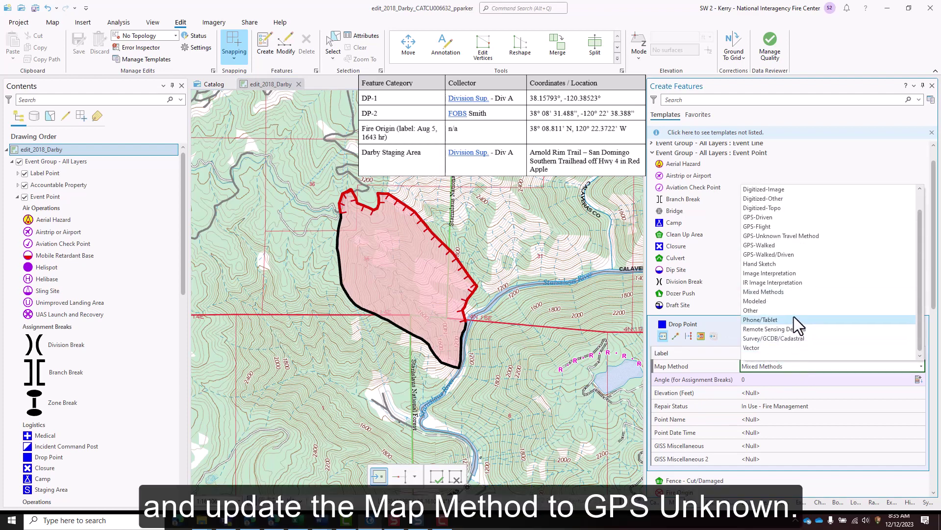
pyautogui.click(790, 236)
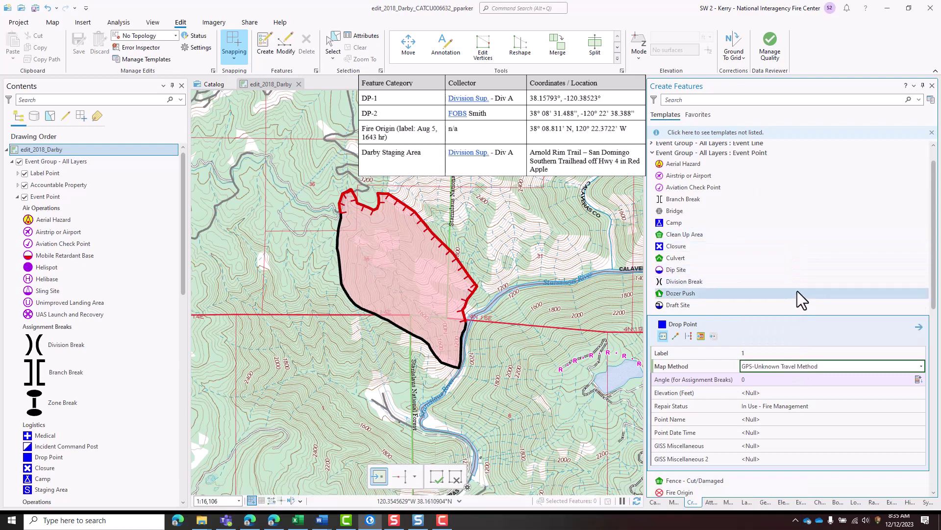
# - Create drop point 1 at absolute decimal-degree coordinates -120.38523, 38.15793
pyautogui.rightClick(542, 218)
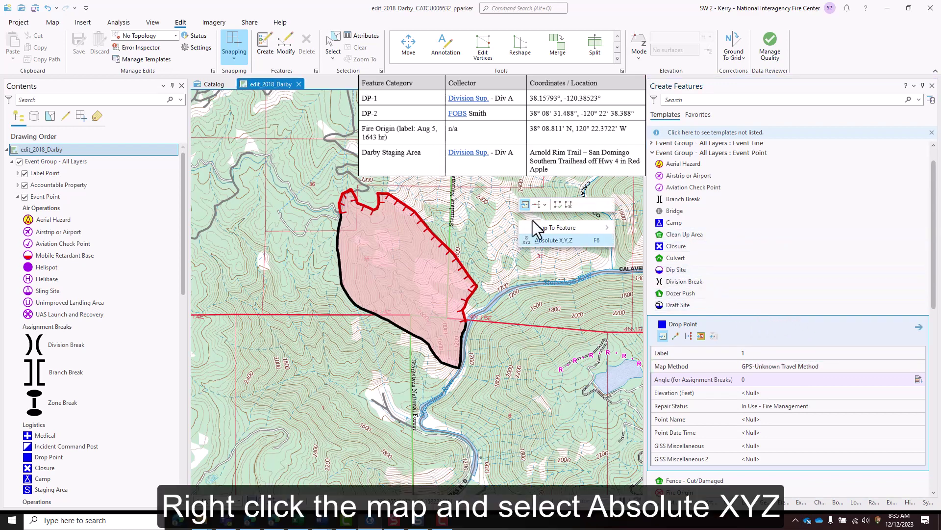
pyautogui.click(577, 240)
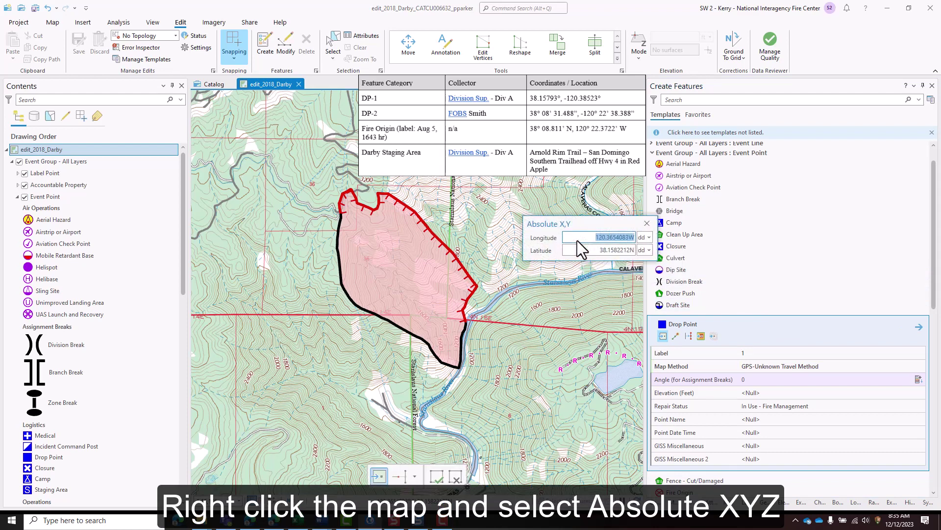
pyautogui.click(577, 240)
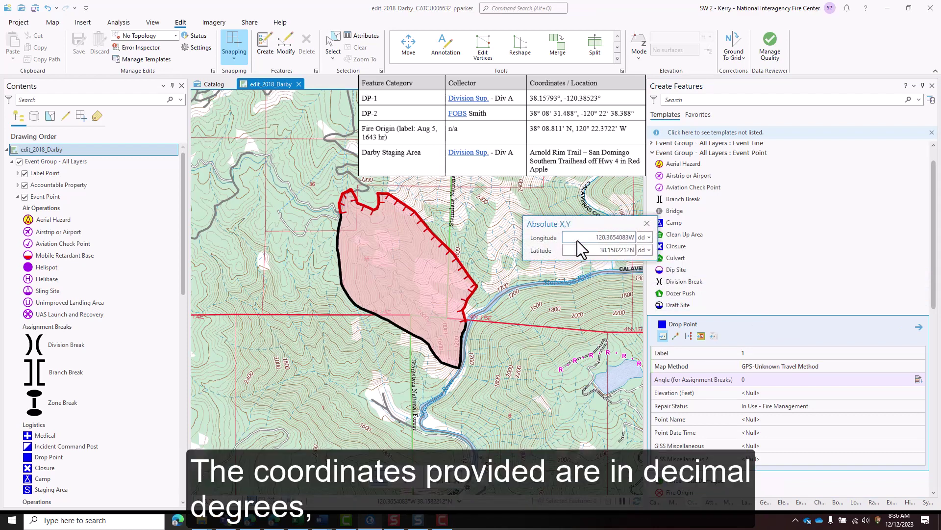
pyautogui.click(648, 238)
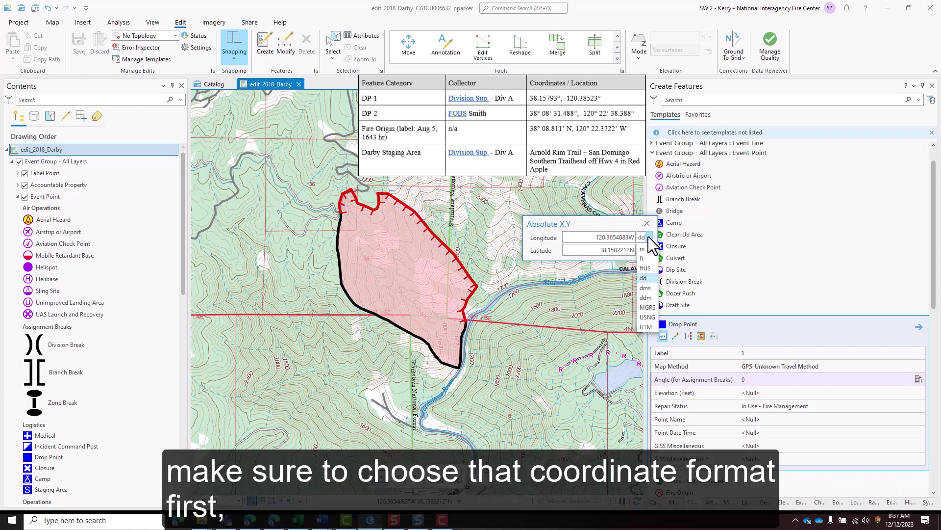
pyautogui.click(649, 237)
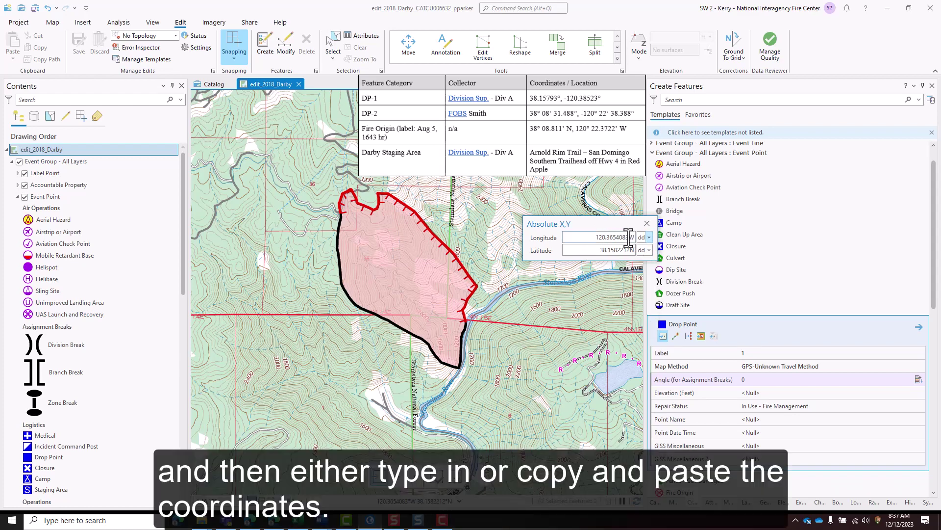
pyautogui.click(629, 237)
pyautogui.hotkey('ctrl', 'v')
pyautogui.click(625, 249)
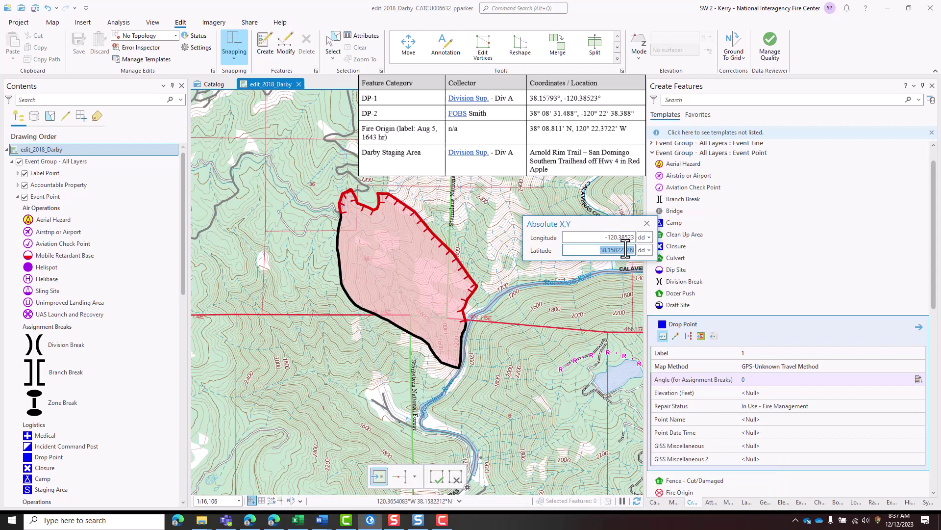
pyautogui.write('38.15793')
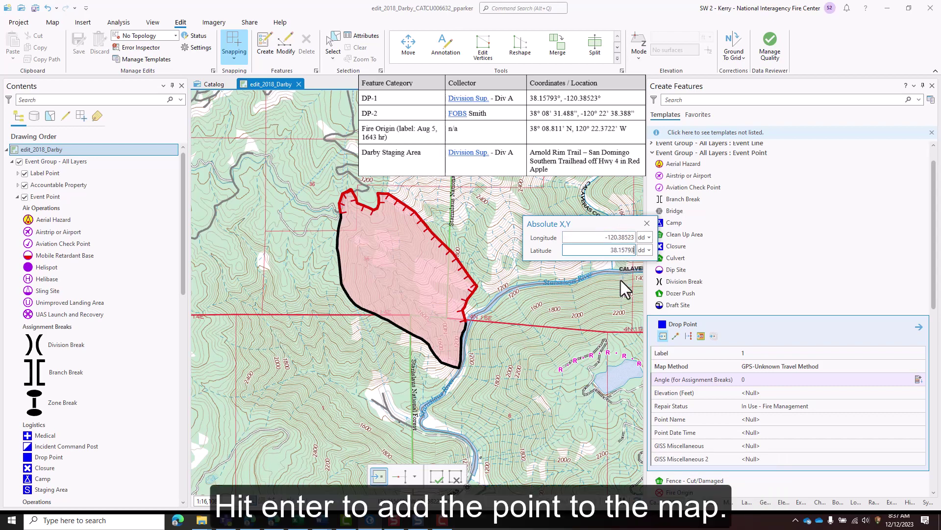
pyautogui.press('Return')
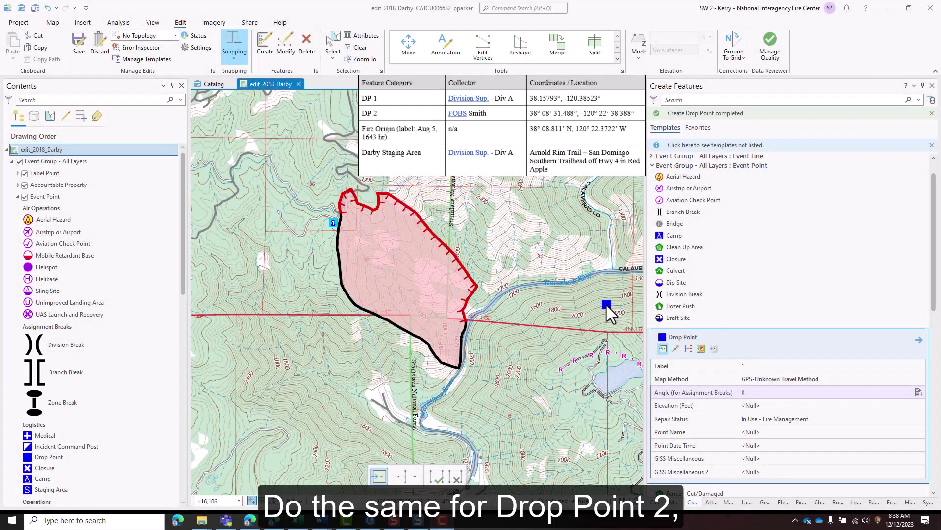
# - Set the Label to 2 and enter absolute X,Y coordinates in degrees-minutes-seconds format
pyautogui.click(757, 365)
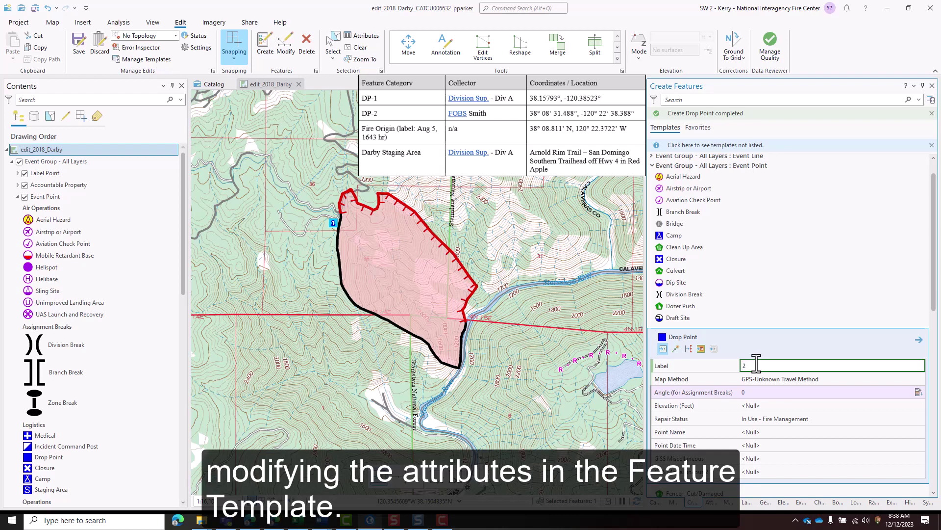
pyautogui.rightClick(535, 276)
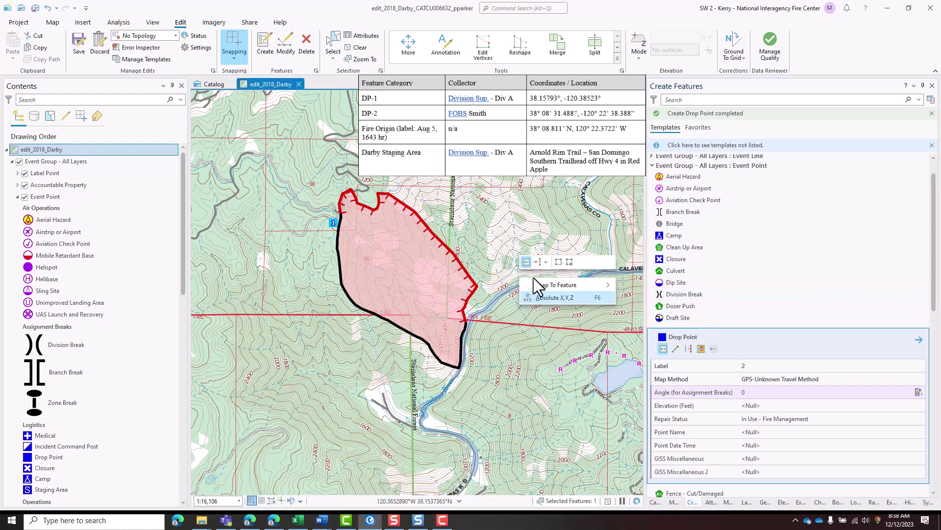
pyautogui.click(573, 297)
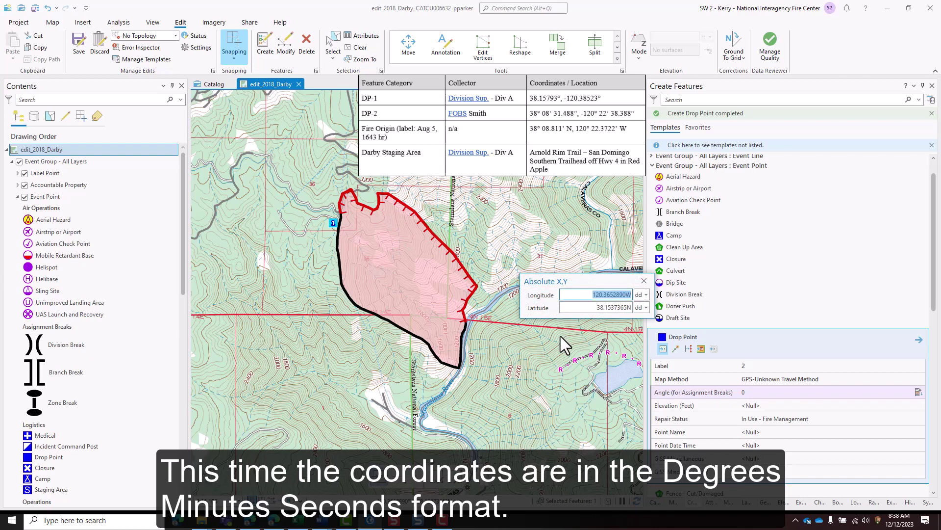
pyautogui.click(647, 294)
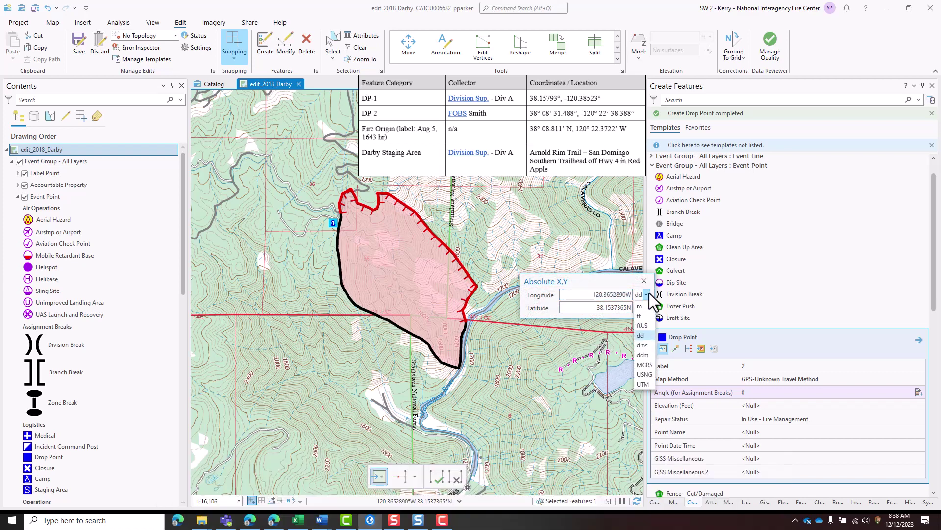
pyautogui.click(652, 345)
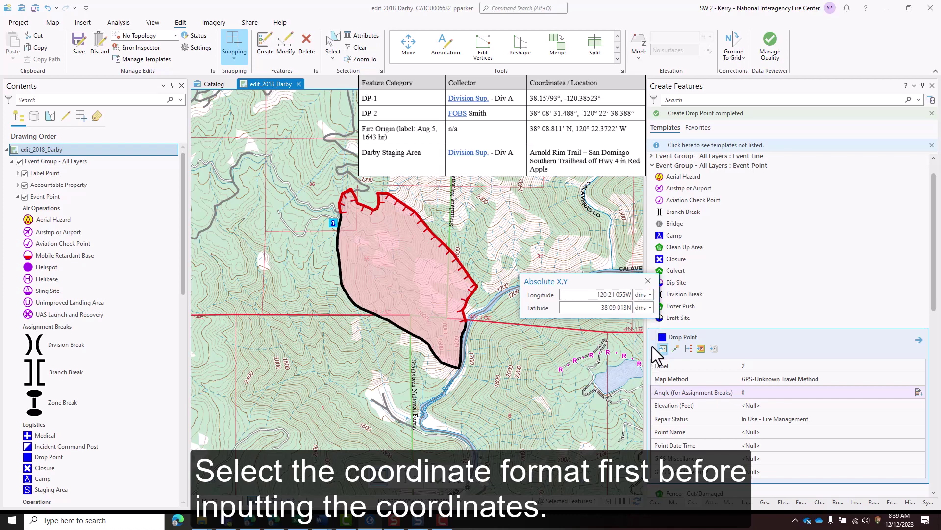
# - Paste the DP-2 coordinates -120 22 38.388 and 38 08 31.488
pyautogui.click(622, 297)
pyautogui.write('-120° 22\' 38.388"')
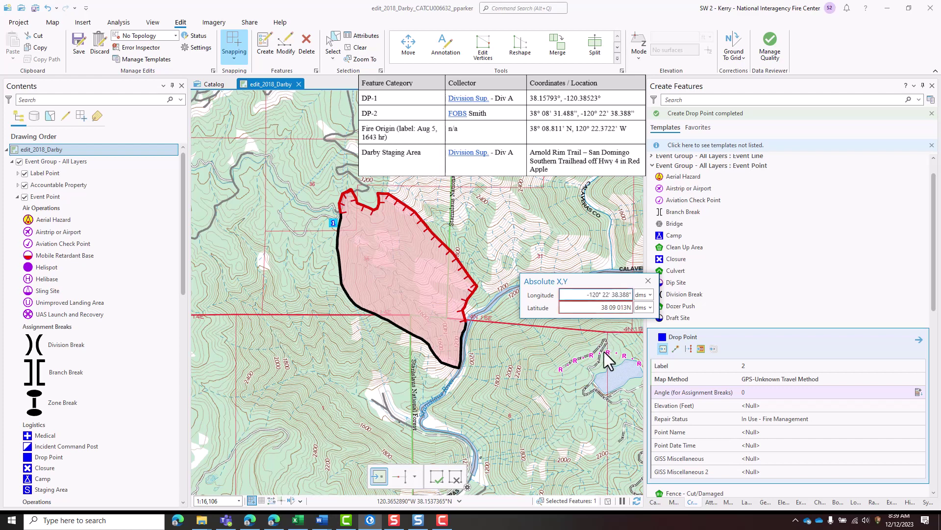
pyautogui.click(613, 307)
pyautogui.write('38° 08\' 31.488"')
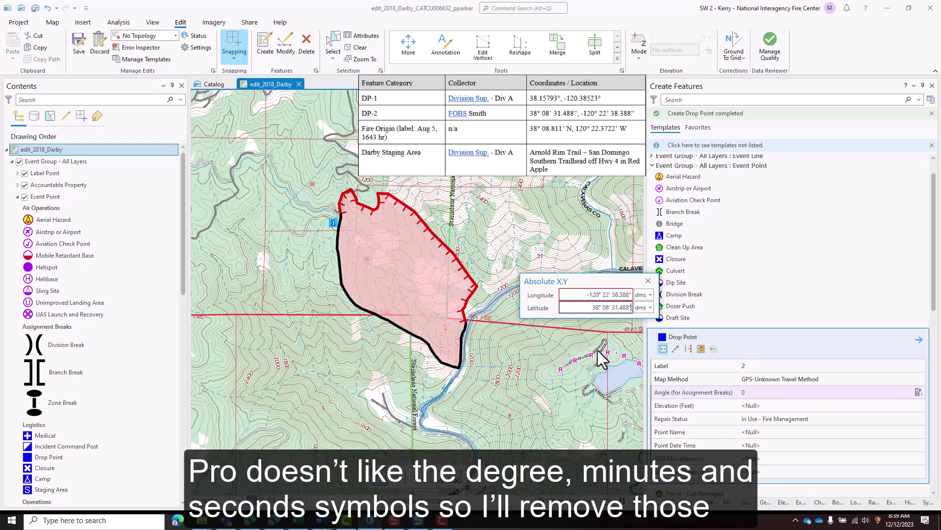
# - Strip the degree, minute and second symbols from both values and create drop point 2
pyautogui.press('BackSpace')
pyautogui.click(611, 307)
pyautogui.press('BackSpace')
pyautogui.click(605, 308)
pyautogui.press('BackSpace')
pyautogui.click(609, 295)
pyautogui.press('BackSpace')
pyautogui.click(601, 295)
pyautogui.press('BackSpace')
pyautogui.click(632, 295)
pyautogui.press('BackSpace')
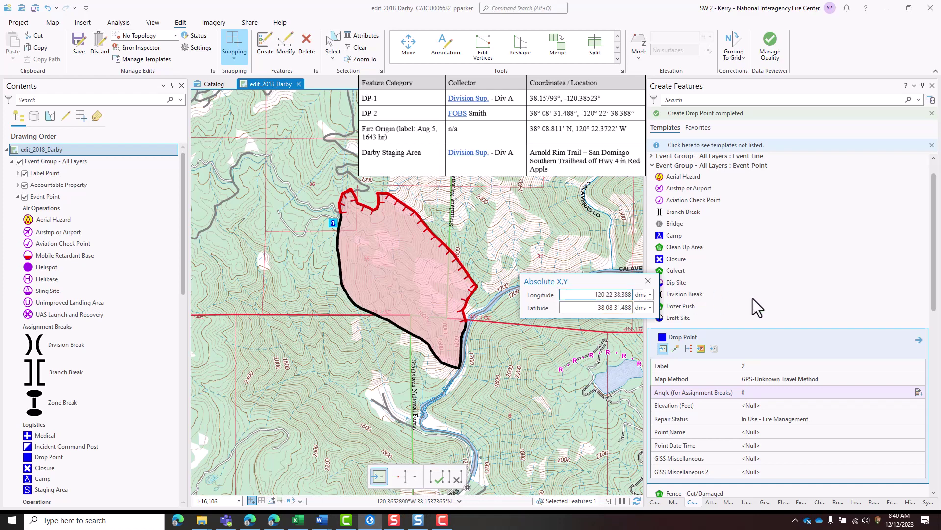
pyautogui.press('Return')
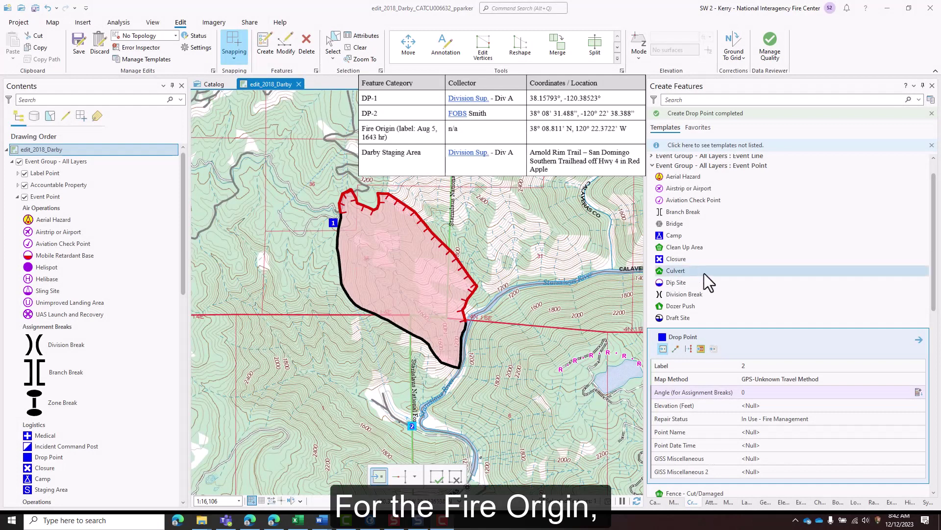
# - Set the Fire Origin template's Label to 'Aug 5, 1643 hr'
pyautogui.scroll(-5, 704, 273)
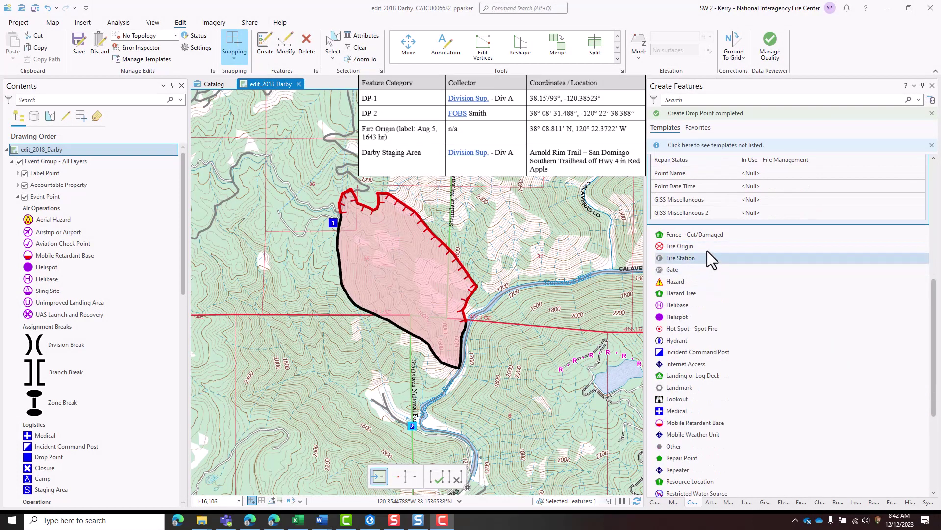
pyautogui.scroll(-3, 708, 250)
pyautogui.scroll(4, 707, 250)
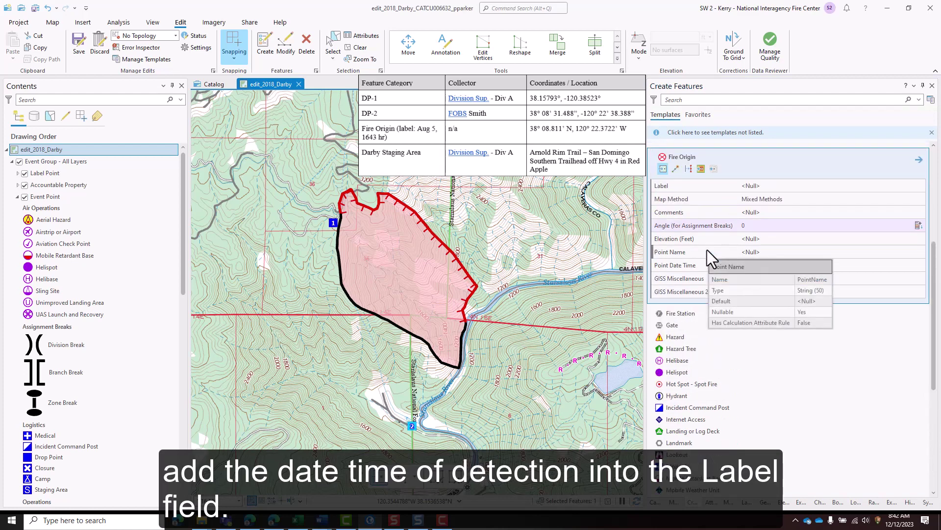
pyautogui.click(818, 186)
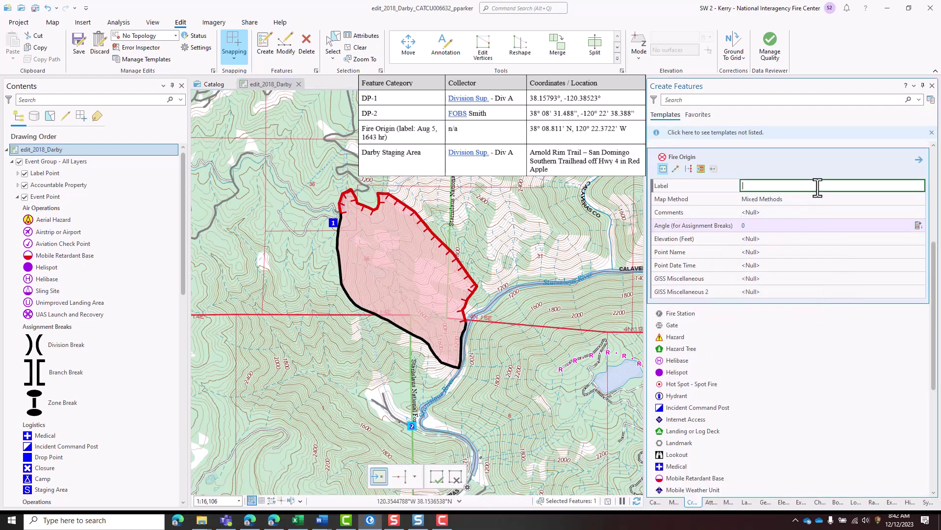
pyautogui.write('Aug 5, 1643 hr')
# - Create the Fire Origin point at 120 22.3722W, 38 08.811N in degrees decimal minutes
pyautogui.rightClick(516, 204)
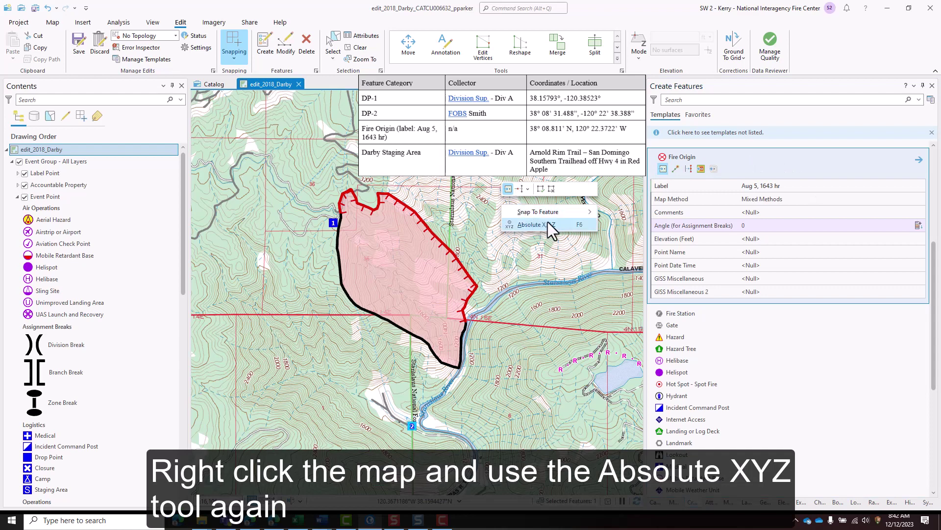
pyautogui.click(566, 224)
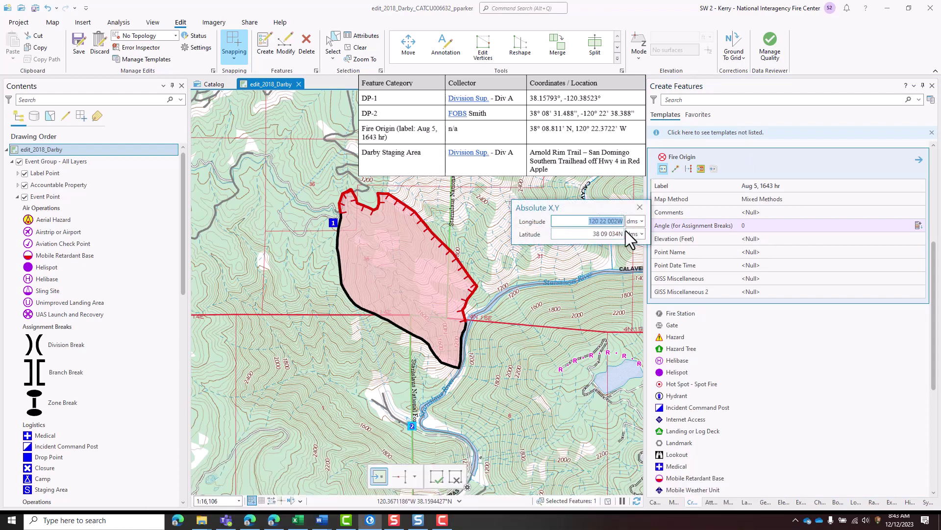
pyautogui.click(642, 222)
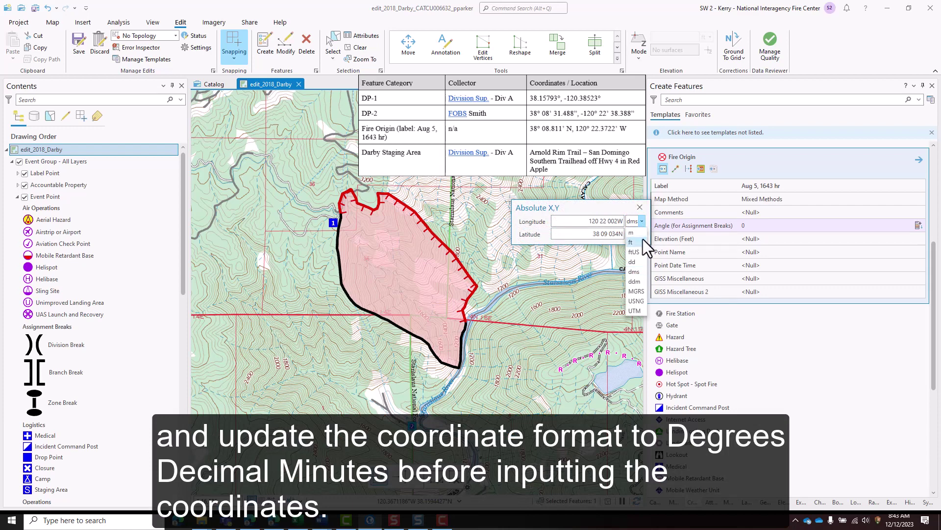
pyautogui.click(634, 281)
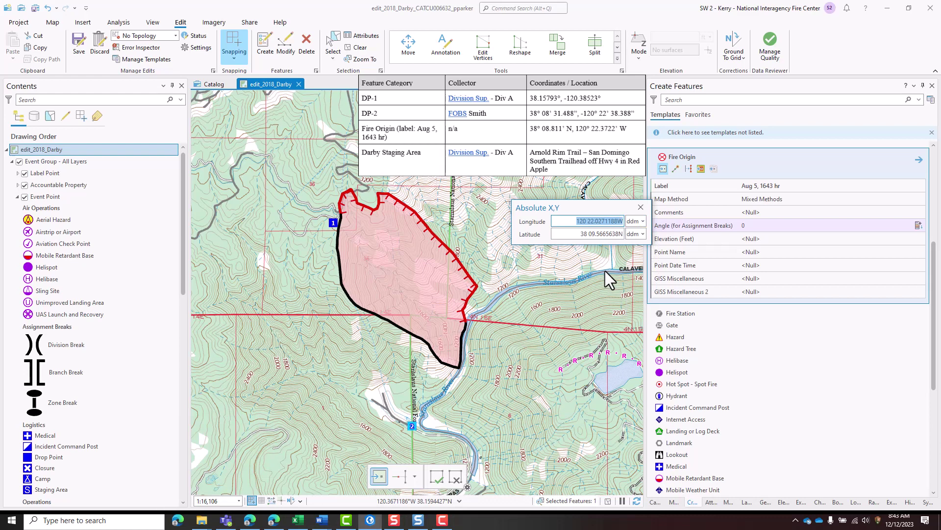
pyautogui.write('120')
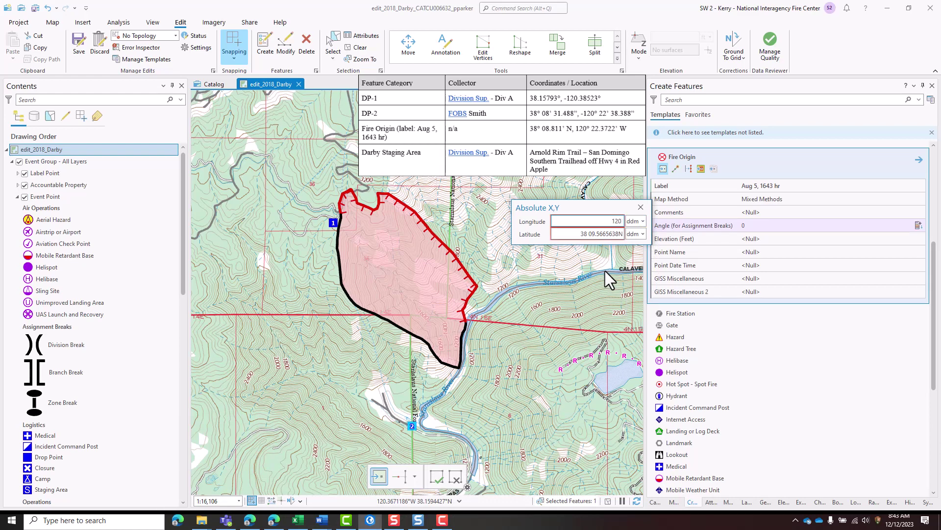
pyautogui.write(' 22.3722W')
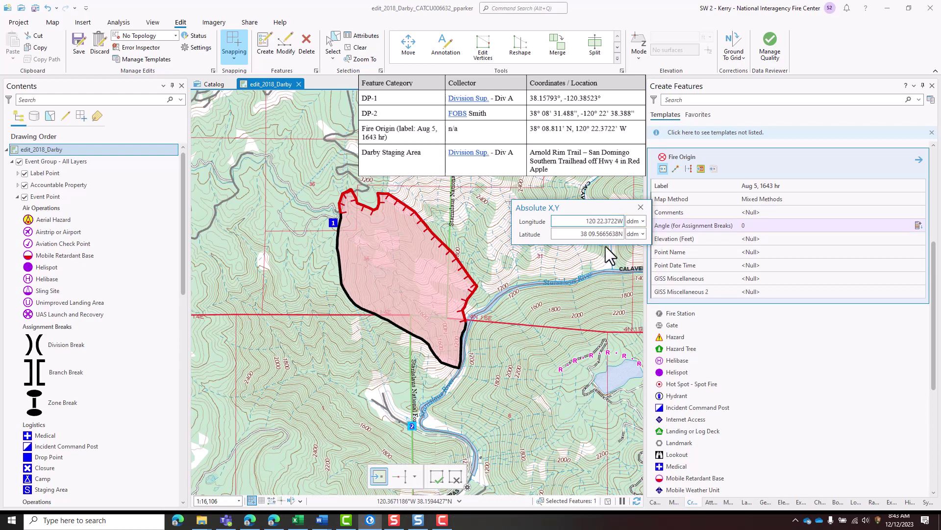
pyautogui.press('Tab')
pyautogui.write('38 08.811')
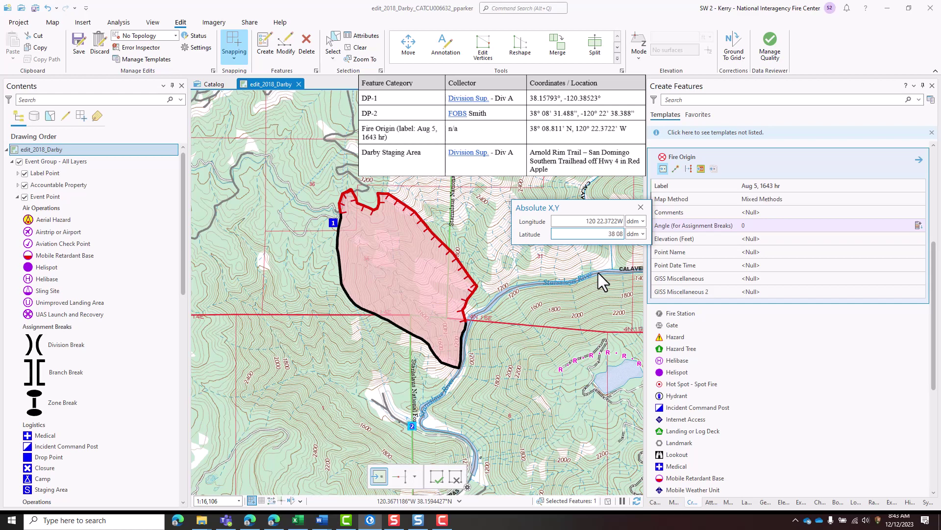
pyautogui.write('N')
pyautogui.press('Return')
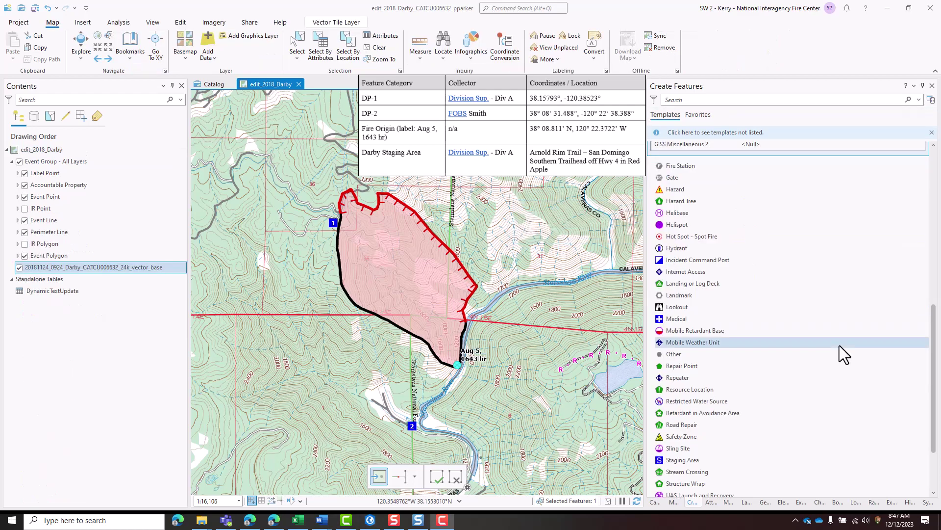
# - Give the Staging Area template Label Darby and Map Method Digitized-Other, then pan north to Darby Knob
pyautogui.scroll(-3, 839, 345)
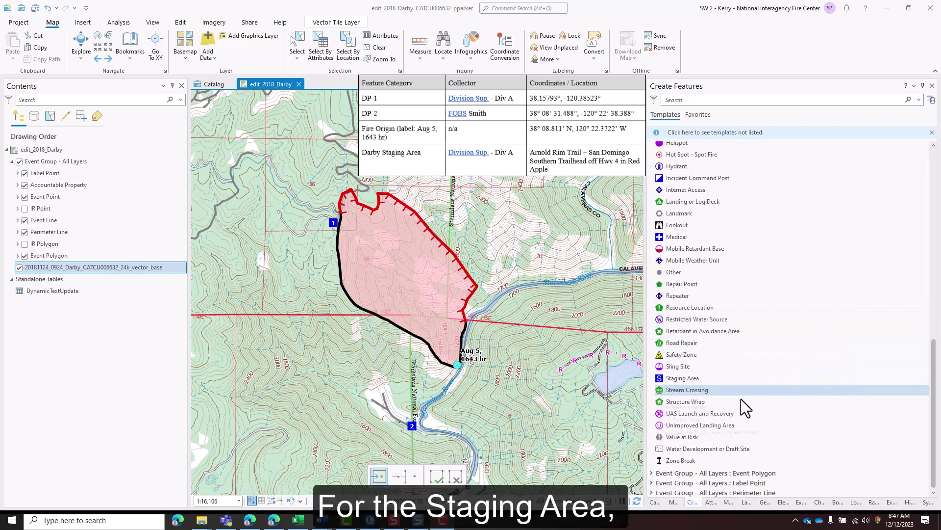
pyautogui.click(714, 380)
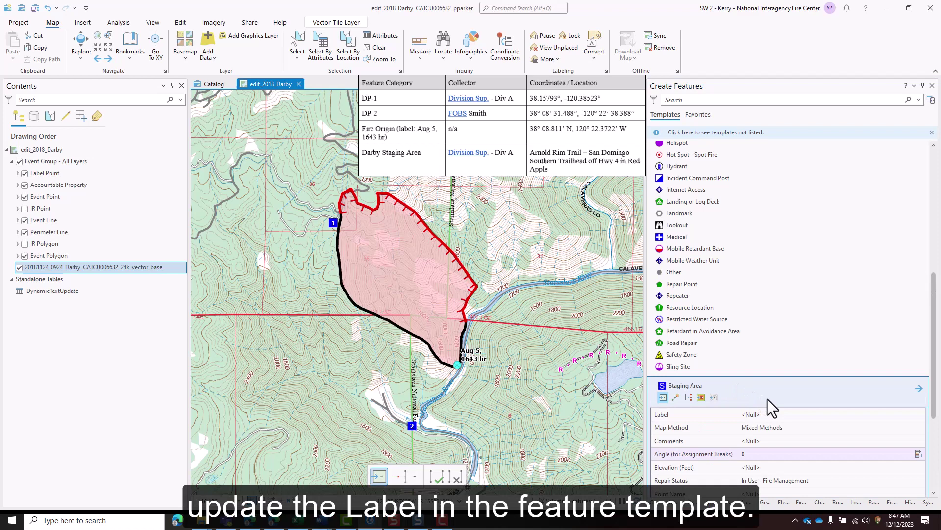
pyautogui.click(799, 413)
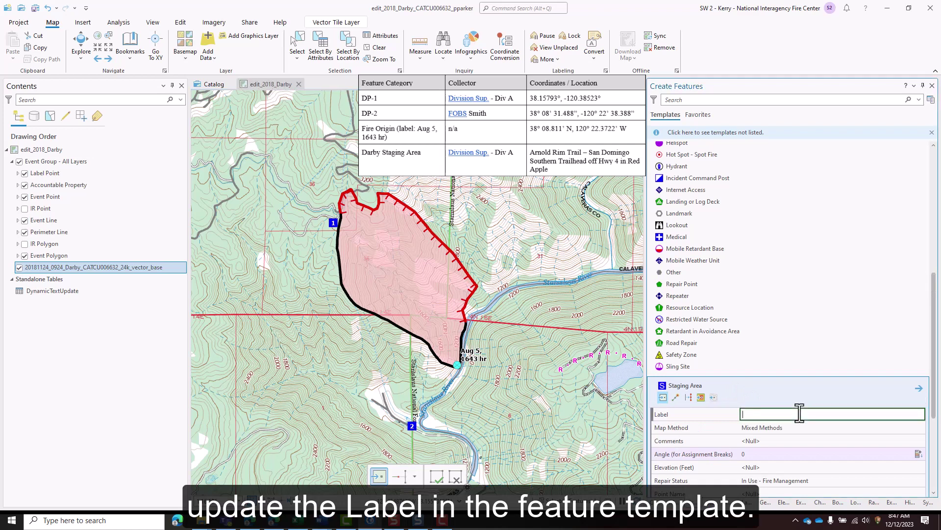
pyautogui.write('Darby')
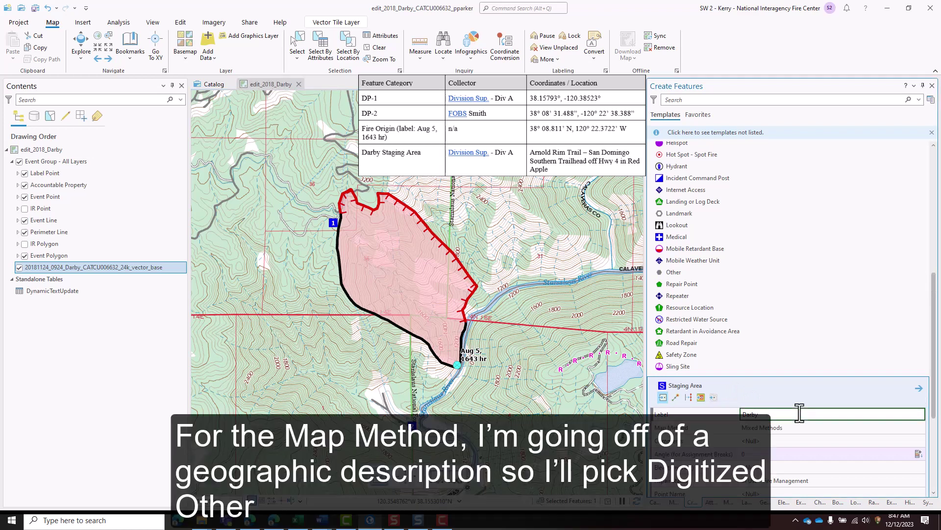
pyautogui.scroll(-1, 799, 392)
pyautogui.click(799, 383)
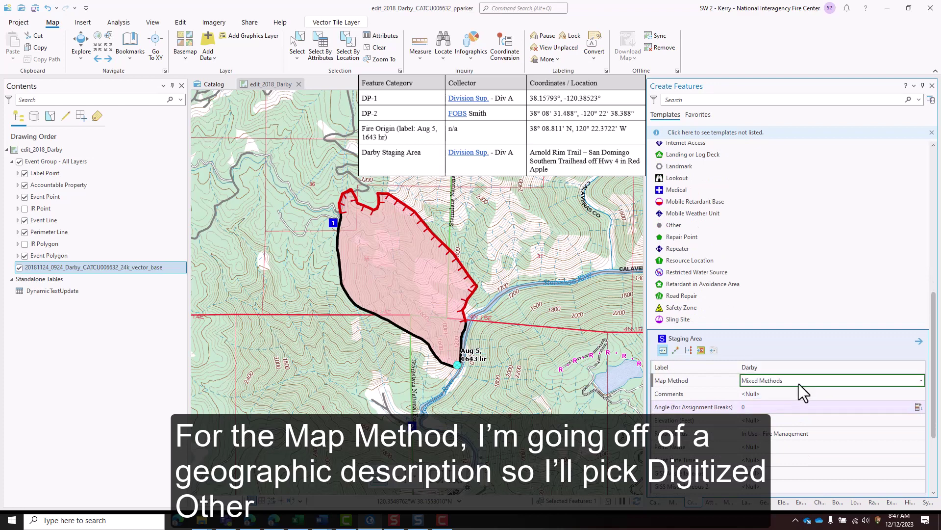
pyautogui.click(798, 384)
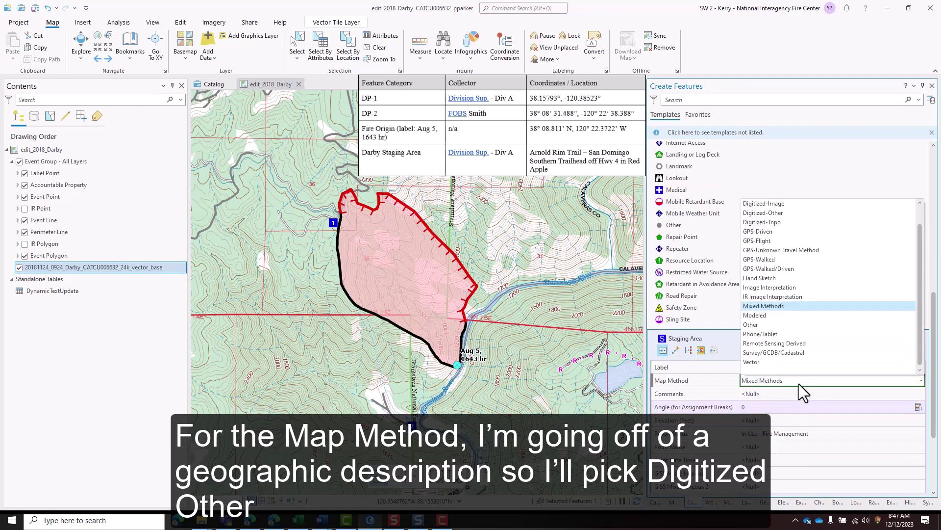
pyautogui.click(807, 213)
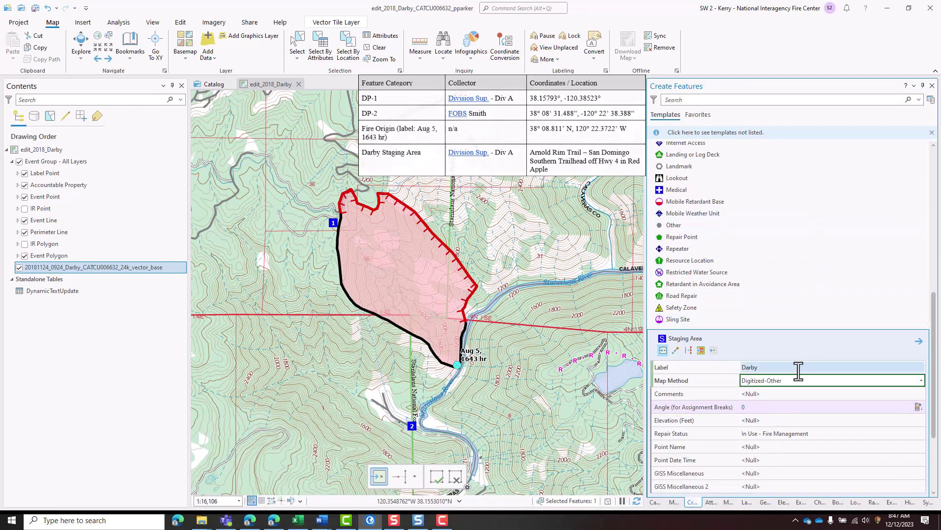
pyautogui.moveTo(499, 294); pyautogui.dragTo(544, 469)
pyautogui.moveTo(539, 278); pyautogui.dragTo(536, 389)
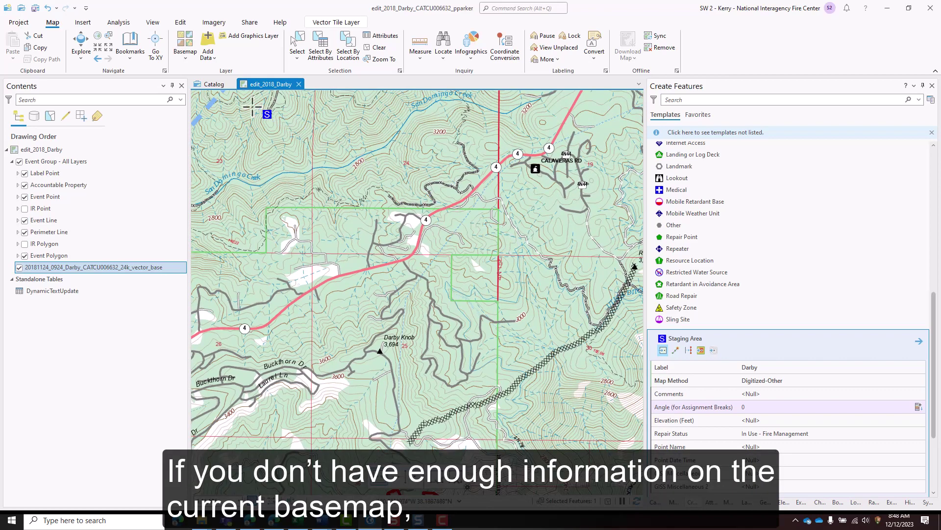
# - Switch the basemap to Imagery Hybrid and show ArcGIS Online content in the Catalog Portal tab
pyautogui.click(184, 58)
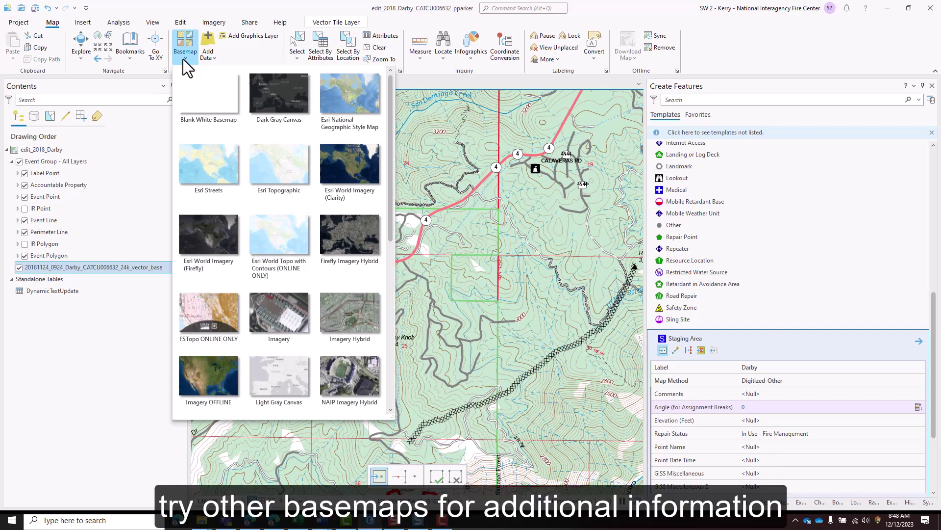
pyautogui.click(347, 295)
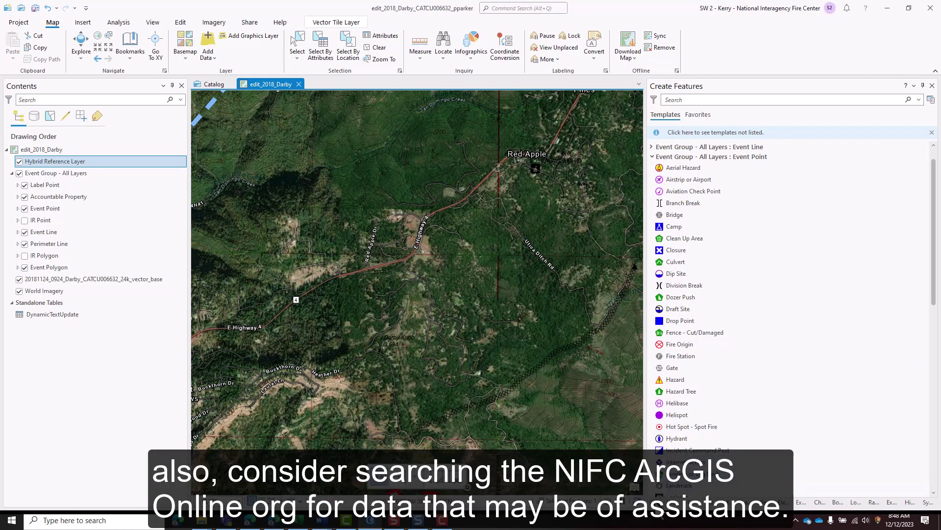
pyautogui.click(660, 502)
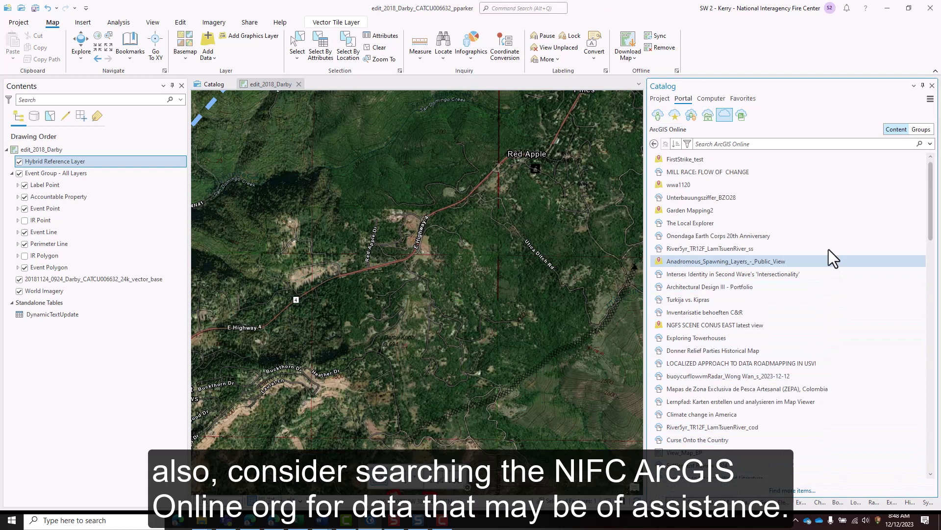
# - Search ArcGIS Online for 'Recreation Opportunities' and add that layer to the map
pyautogui.click(826, 143)
pyautogui.write('Rec')
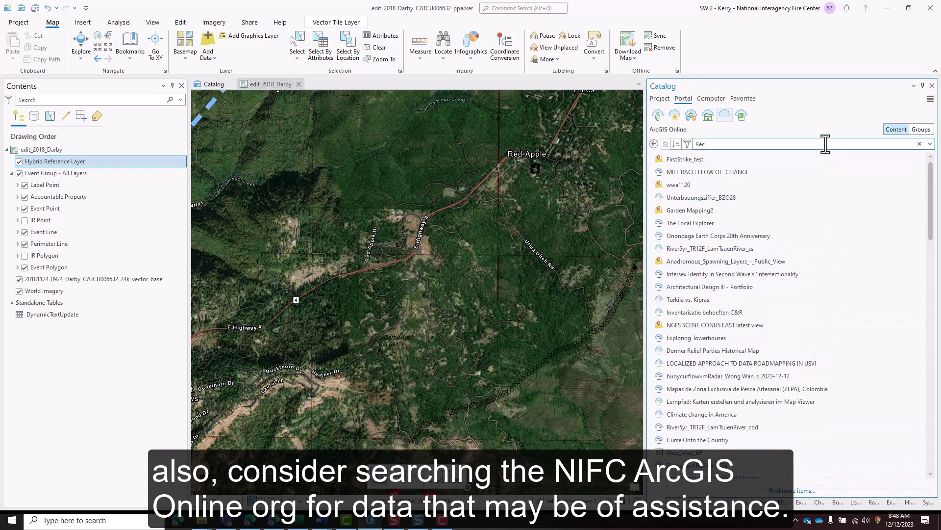
pyautogui.write('reation Opportunities')
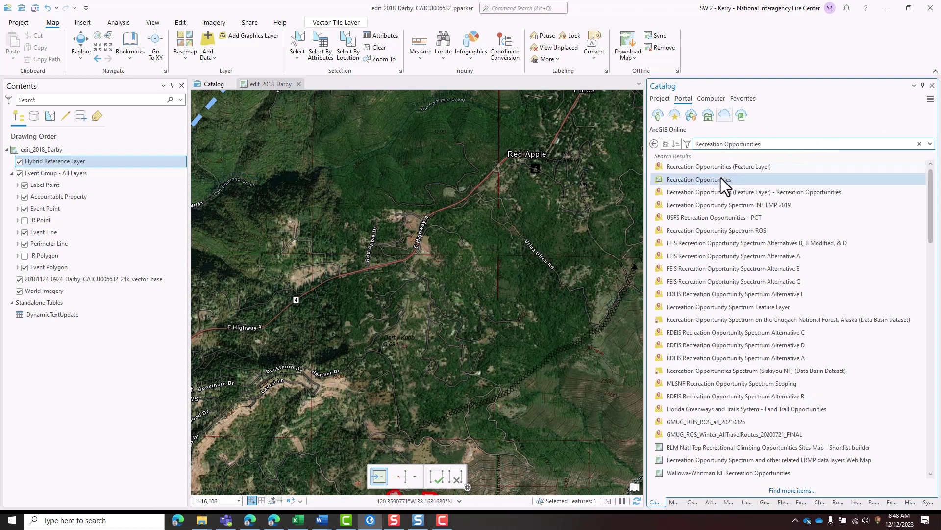
pyautogui.moveTo(721, 177)
pyautogui.moveTo(720, 178); pyautogui.dragTo(630, 181)
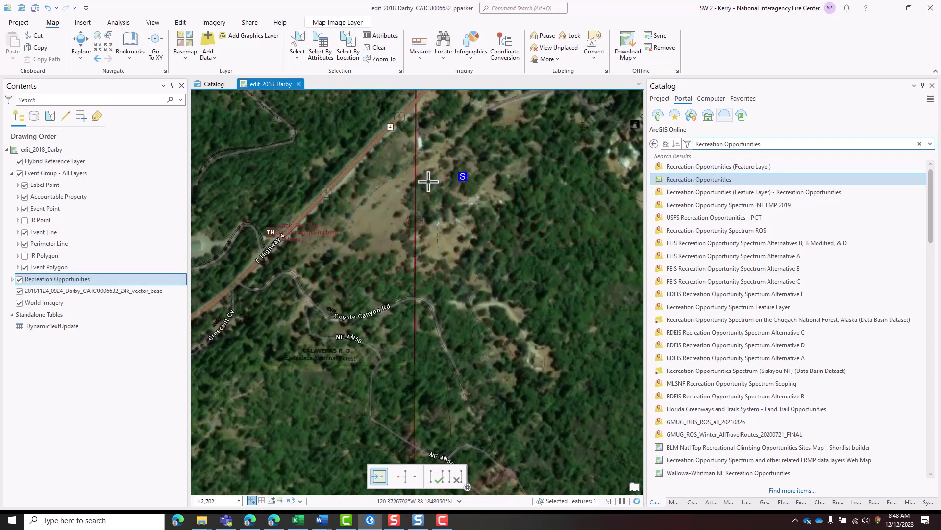
# - Place the Darby staging area point in the trailhead clearing
pyautogui.moveTo(289, 289); pyautogui.dragTo(469, 298)
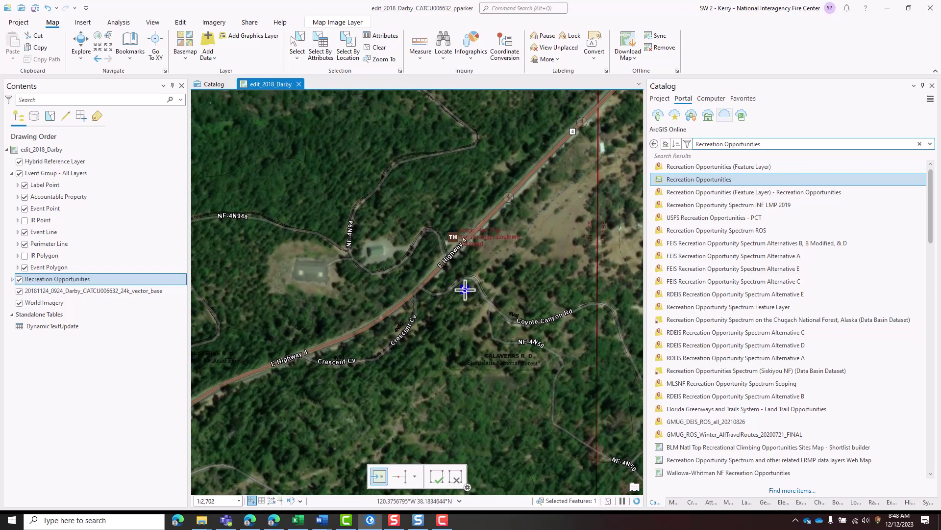
pyautogui.click(378, 252)
pyautogui.scroll(-3, 444, 290)
pyautogui.moveTo(464, 307); pyautogui.dragTo(409, 225)
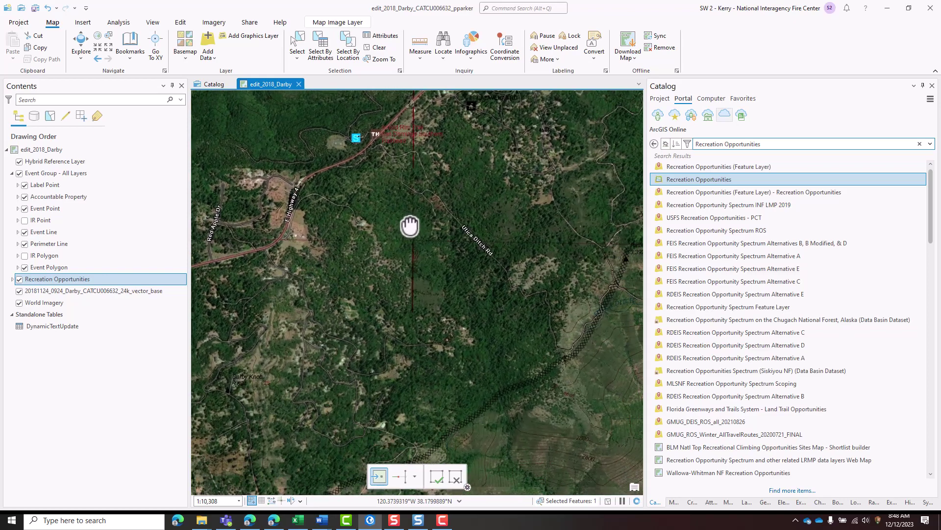
# - Hide the World Imagery and Hybrid Reference layers and frame the fire and staging area
pyautogui.click(20, 303)
pyautogui.click(19, 161)
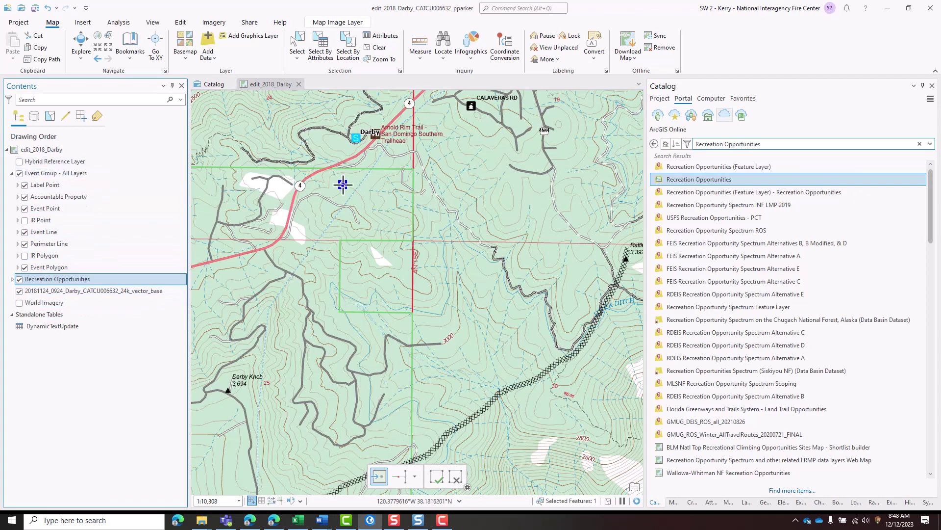
pyautogui.scroll(-2, 455, 325)
pyautogui.moveTo(455, 325); pyautogui.dragTo(498, 290)
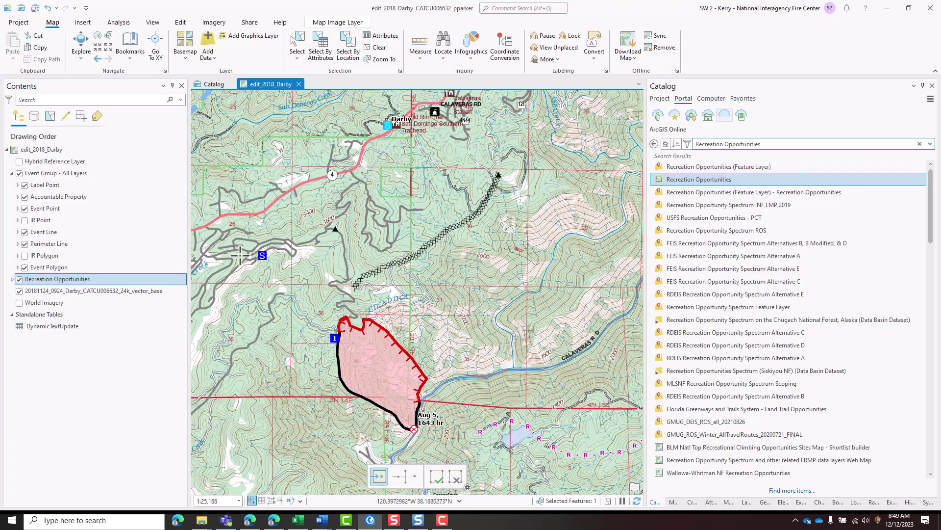
# - Open the Event Point layer's attribute table
pyautogui.rightClick(96, 207)
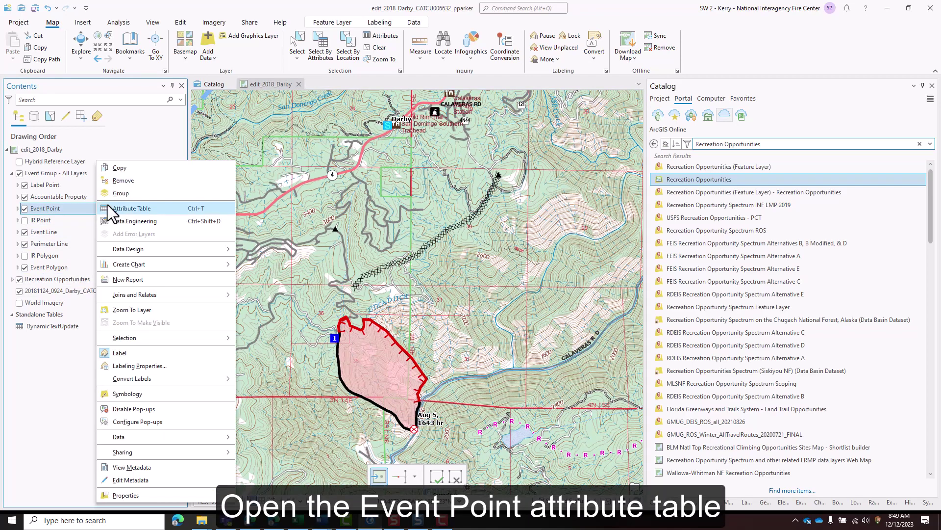
pyautogui.click(133, 208)
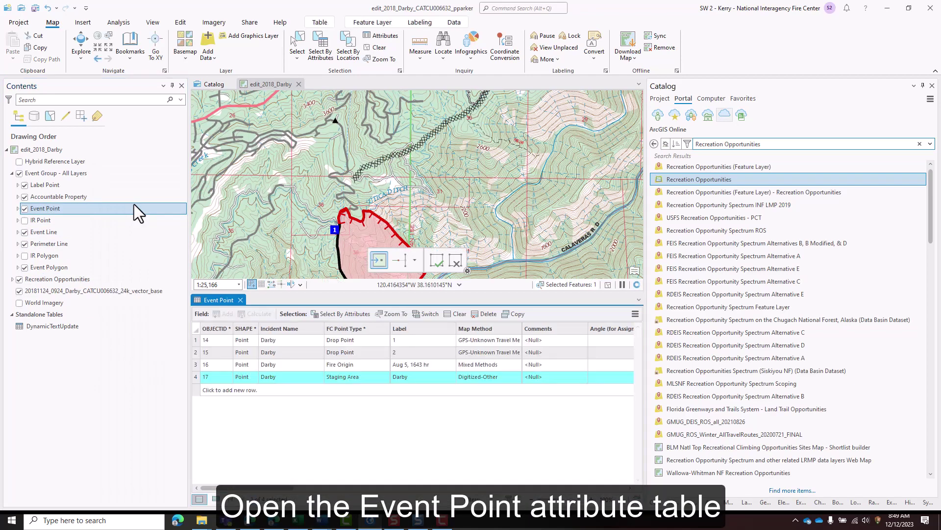
pyautogui.moveTo(244, 489); pyautogui.dragTo(287, 488)
# - Enter Comments: Div A for drop point 1, the field observer's name for drop point 2, Div A for the staging area
pyautogui.doubleClick(446, 339)
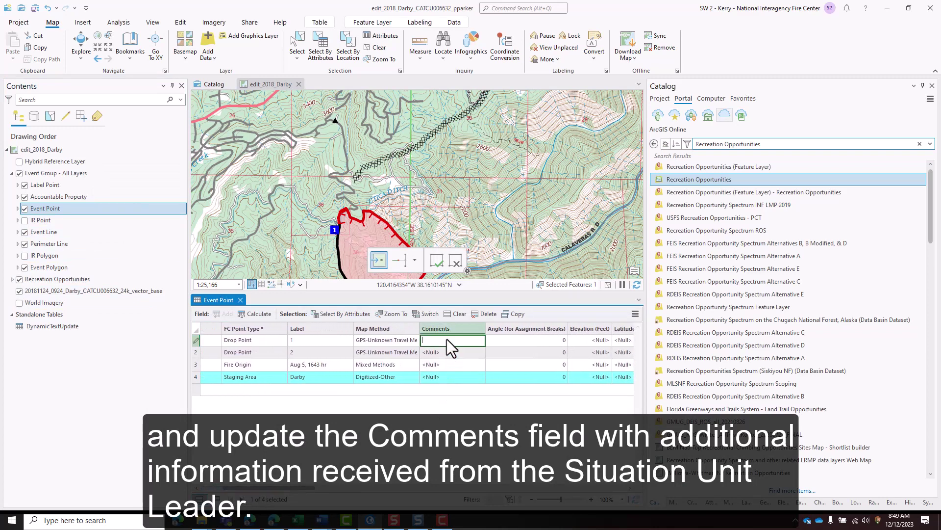
pyautogui.write('Div A')
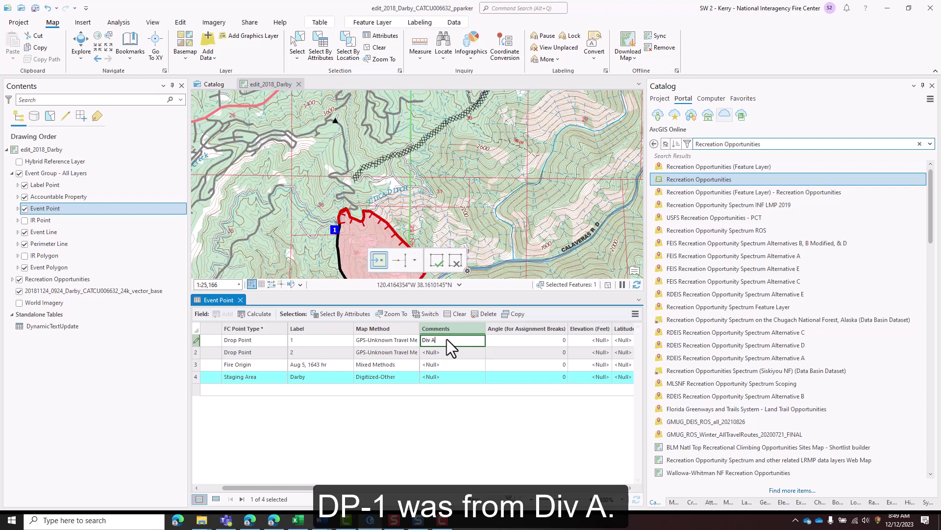
pyautogui.press('Return')
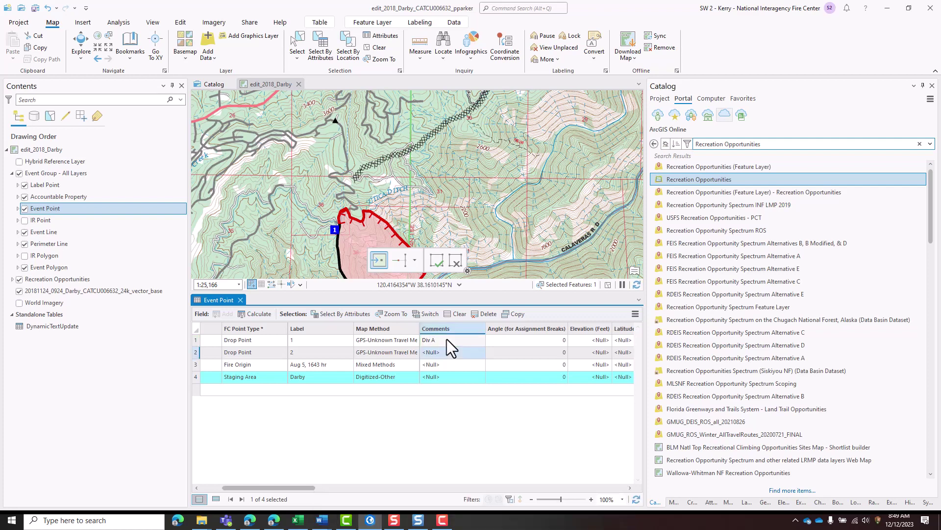
pyautogui.doubleClick(447, 351)
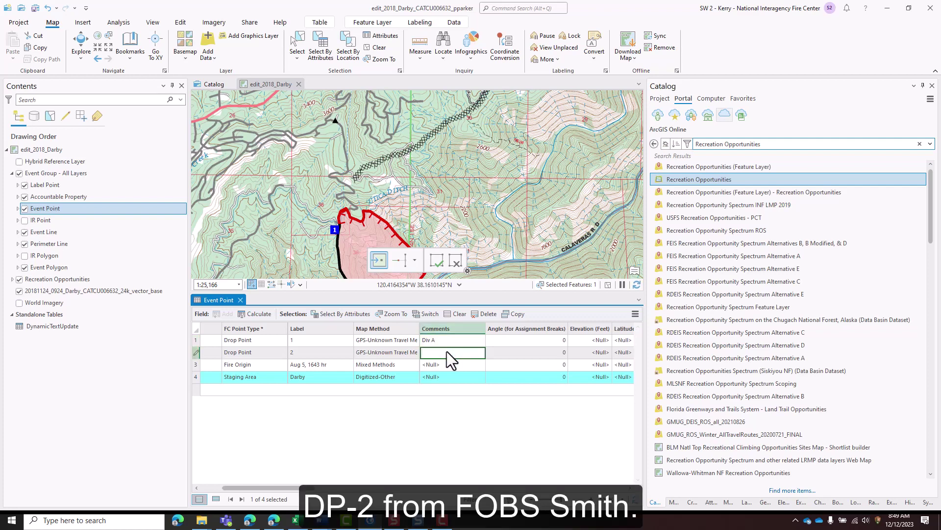
pyautogui.write('FOBS Smith')
pyautogui.press('Return')
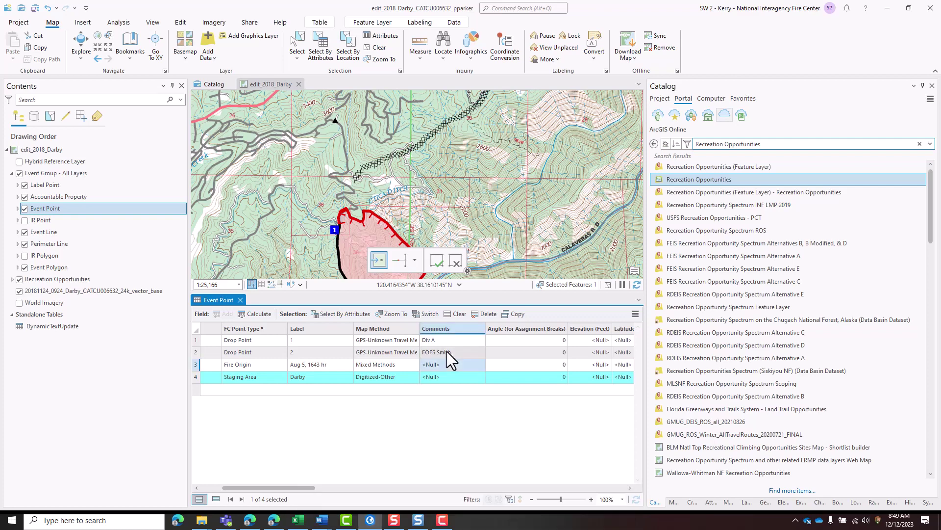
pyautogui.doubleClick(449, 378)
pyautogui.write('Div A')
pyautogui.press('Return')
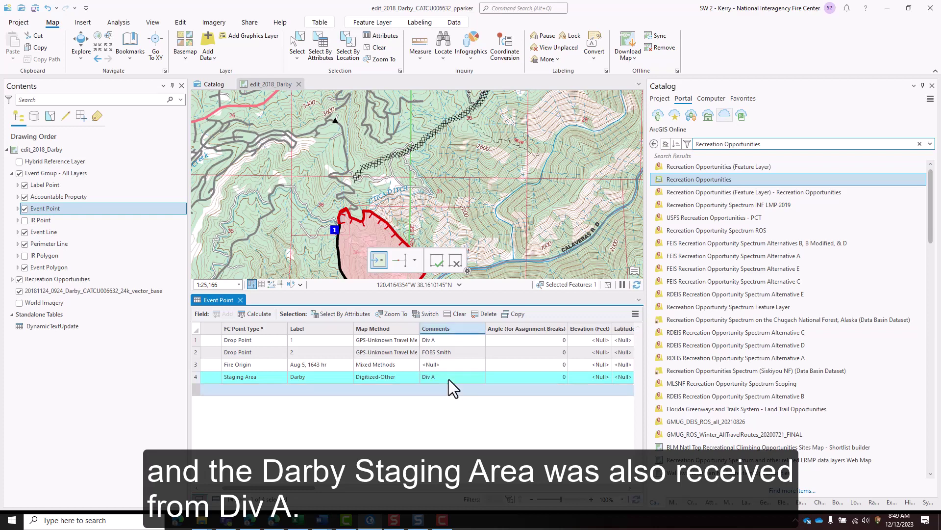